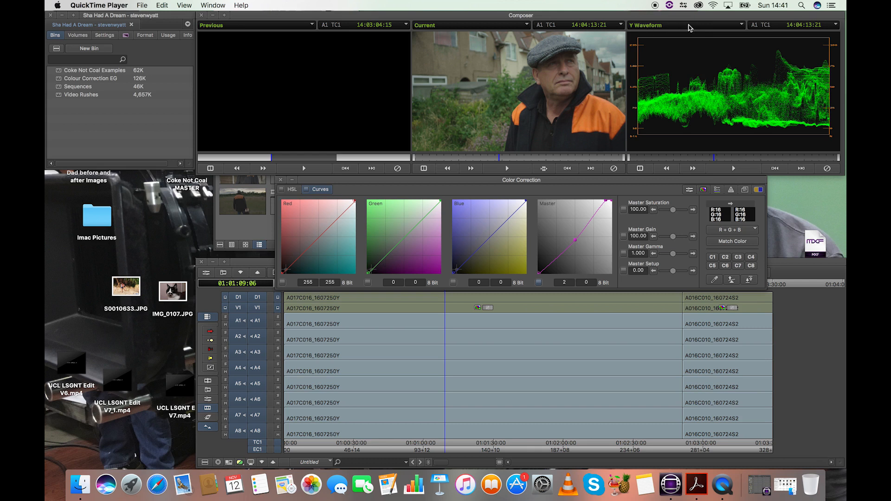
- Switch the third monitor's scope from Y Waveform to RGB Parade and scrub slightly through the clip
left_click(689, 29)
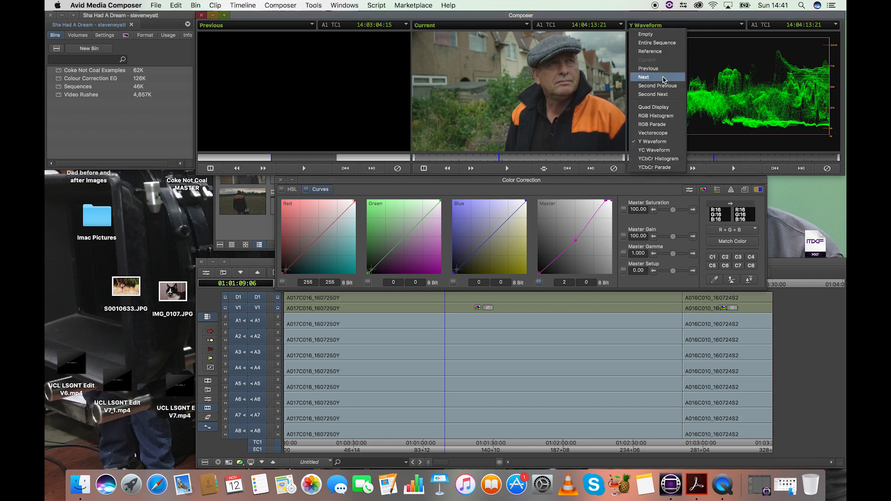
left_click(658, 127)
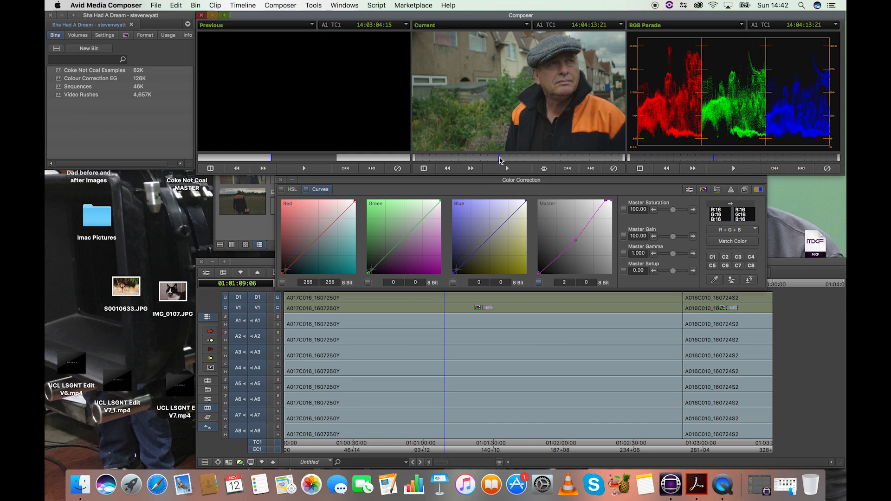
left_click_drag(500, 157, 500, 158)
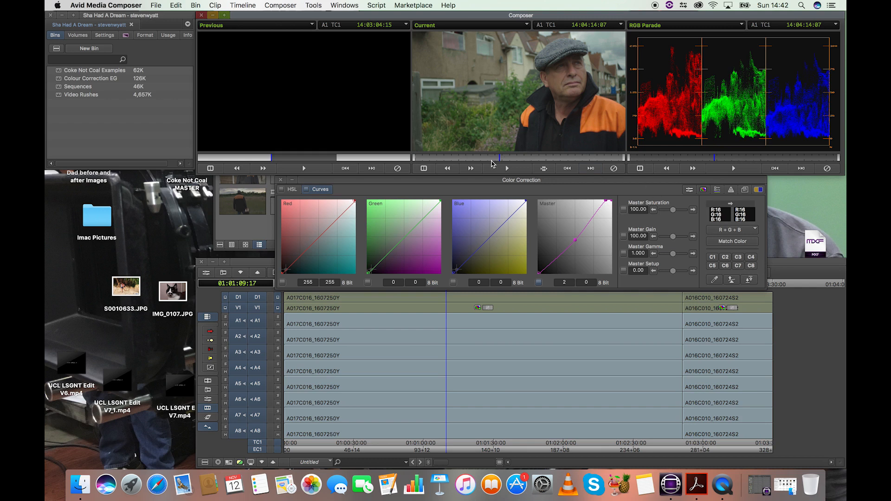
- Scrub the Current monitor to the interview frame at 14:03:40:11
left_click(466, 159)
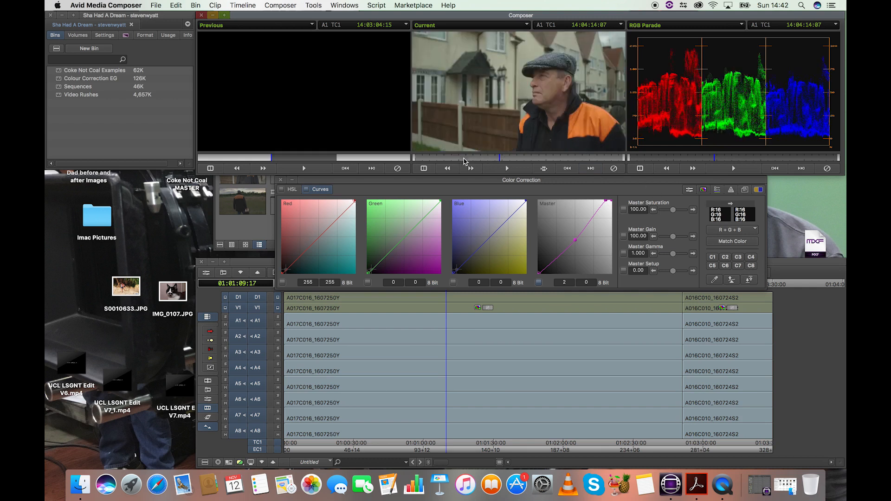
left_click_drag(466, 158, 459, 163)
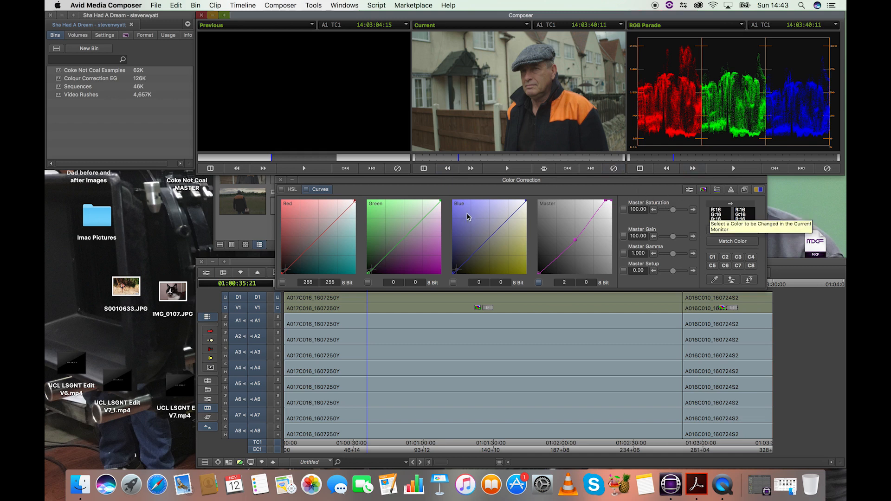
- Open Color Info with the eyedropper and sample RGB values from several spots in the frame
left_click(723, 214)
left_click_drag(725, 214, 481, 253)
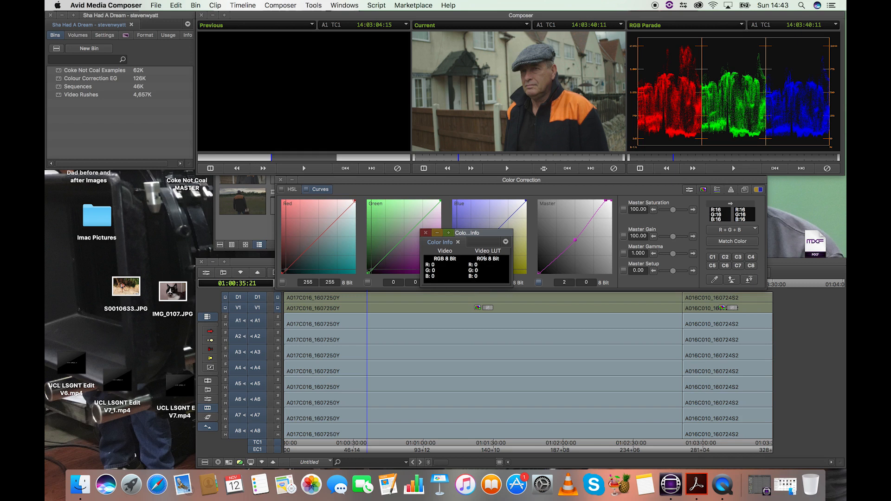
left_click_drag(483, 258, 494, 95)
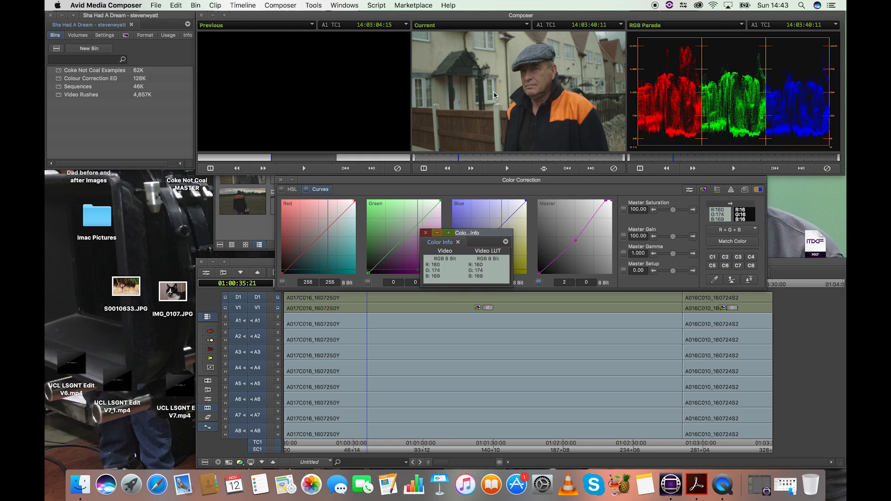
mouse_move(495, 95)
left_mouse_down()
mouse_move(493, 103)
mouse_move(494, 95)
left_mouse_up()
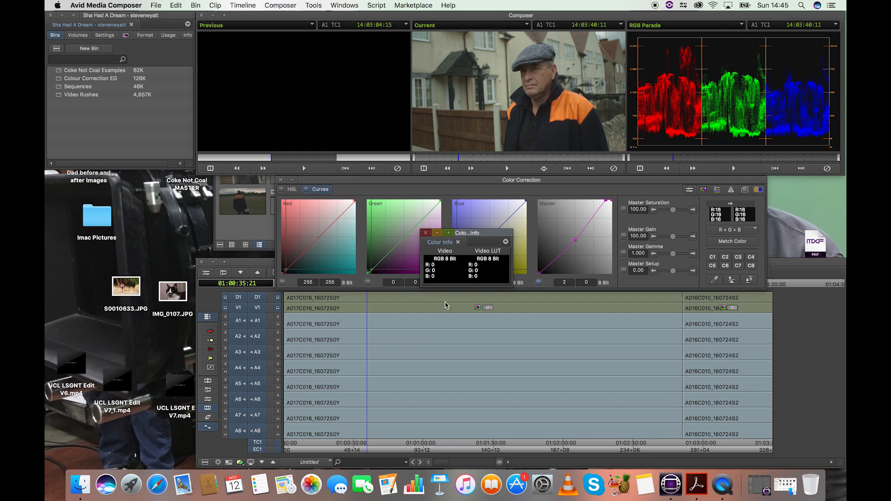
left_click_drag(450, 244, 494, 92)
- Add a Red midtone point mapping 128 to 133, then resample the wall (R 170, G 178, B 174)
left_click(496, 91)
left_click(322, 244)
left_click(320, 240)
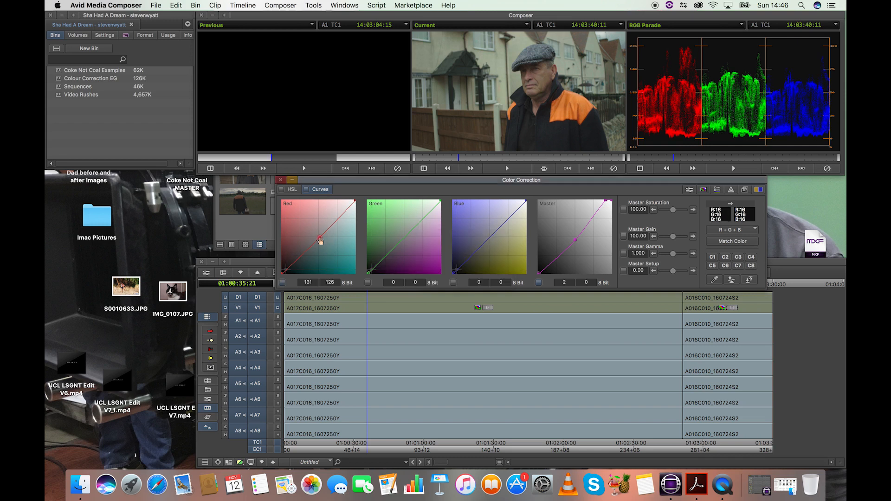
left_click_drag(320, 240, 320, 238)
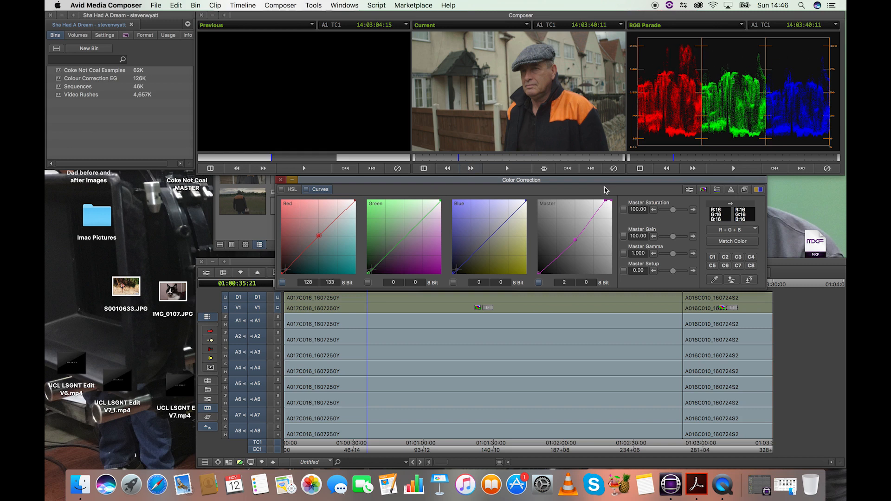
left_click(506, 95)
- Sample the wall and the dark cap, then move the Color Info readout left off the curves
left_click_drag(505, 93, 493, 91)
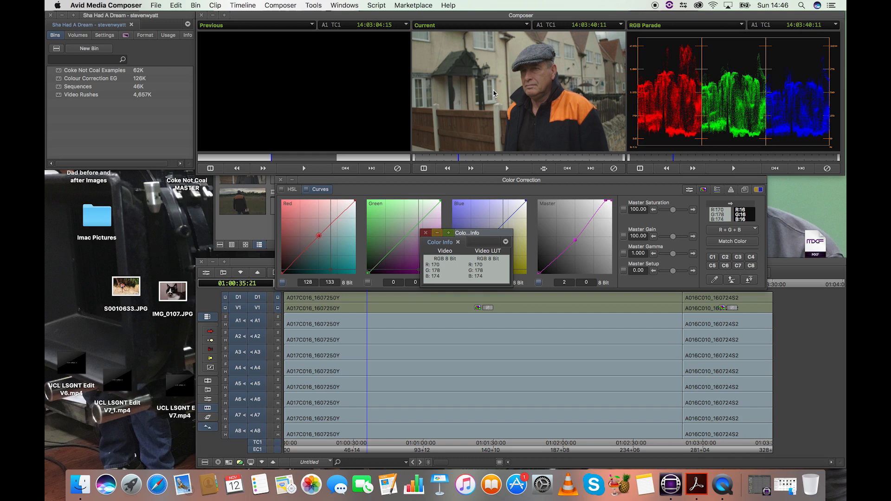
mouse_move(494, 90)
left_mouse_down()
mouse_move(523, 61)
mouse_move(494, 92)
left_mouse_up()
left_click(494, 93)
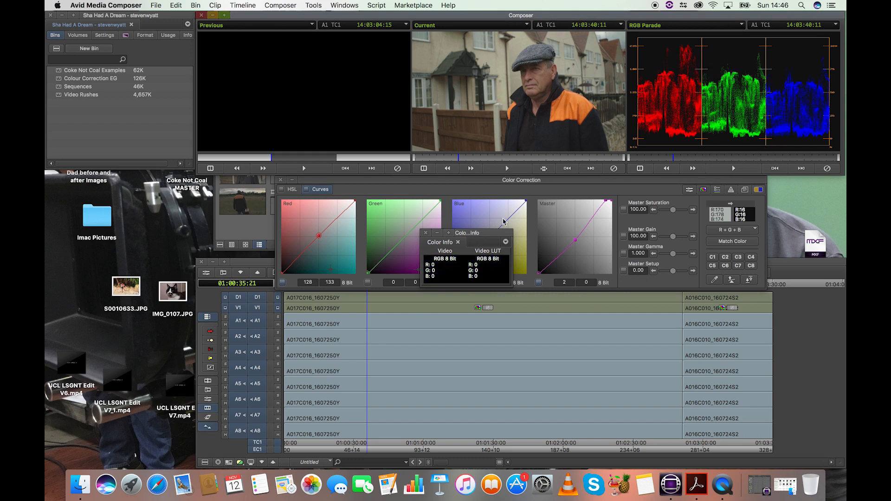
left_click_drag(483, 236, 112, 252)
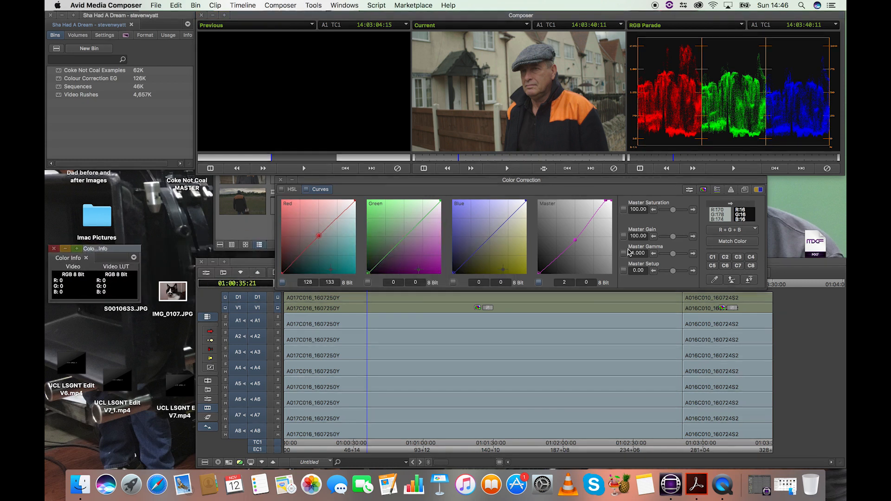
- Shape the Blue curve with a slightly raised midpoint, a lifted highlight point and a lowered shadow point
left_click(491, 237)
left_click(490, 237)
left_click_drag(490, 238, 490, 237)
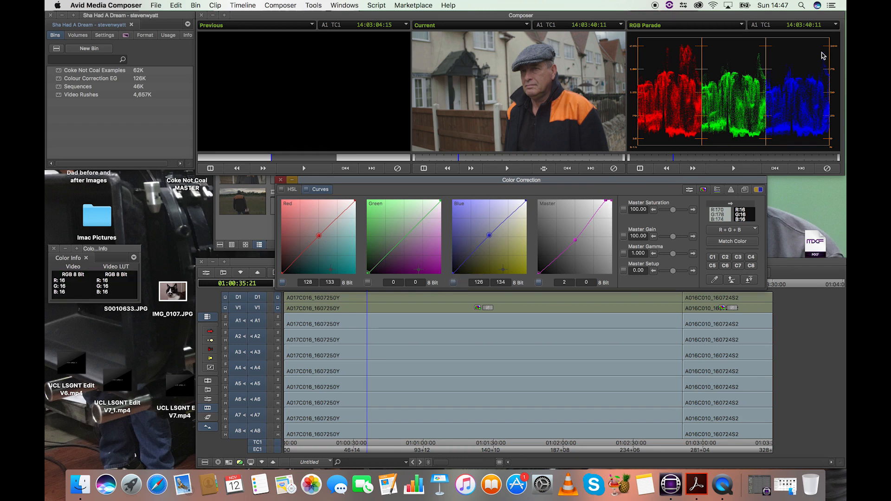
left_click(520, 206)
left_click_drag(521, 207, 521, 205)
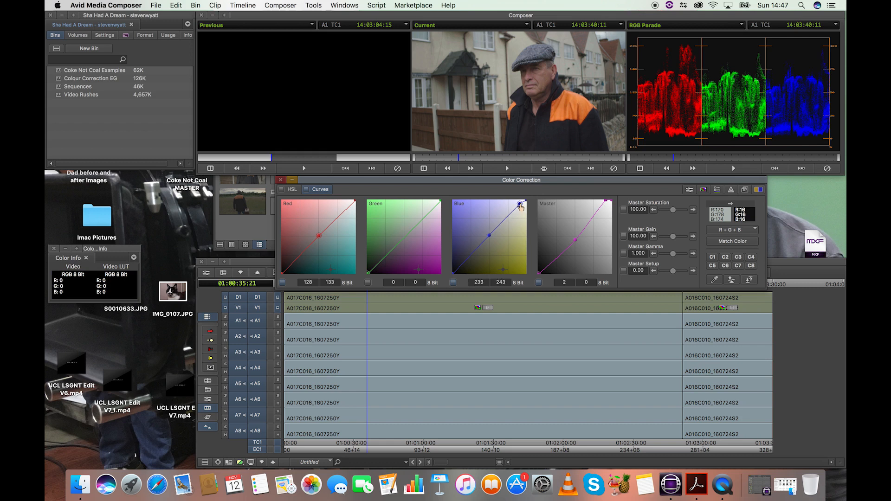
left_click_drag(521, 207, 521, 209)
left_click(460, 270)
left_click_drag(460, 274, 460, 271)
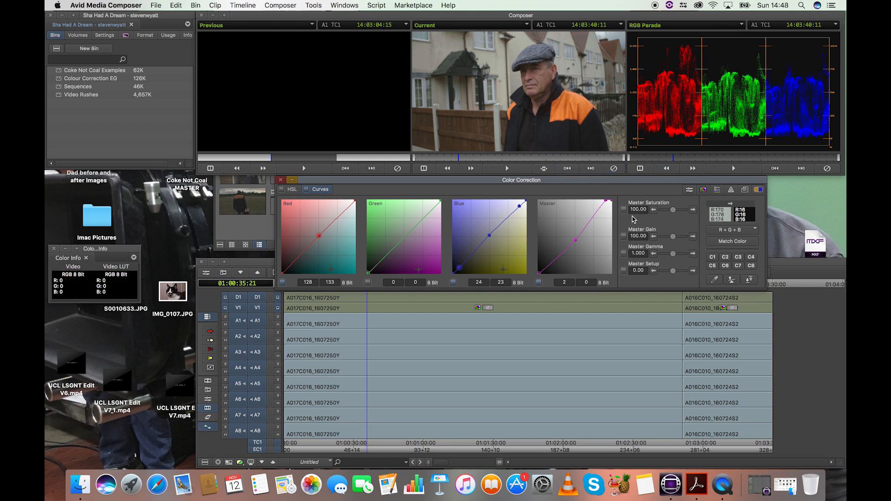
- Resample the graded frame and park the Color Info readout over the Green curve
left_click_drag(727, 217, 494, 95)
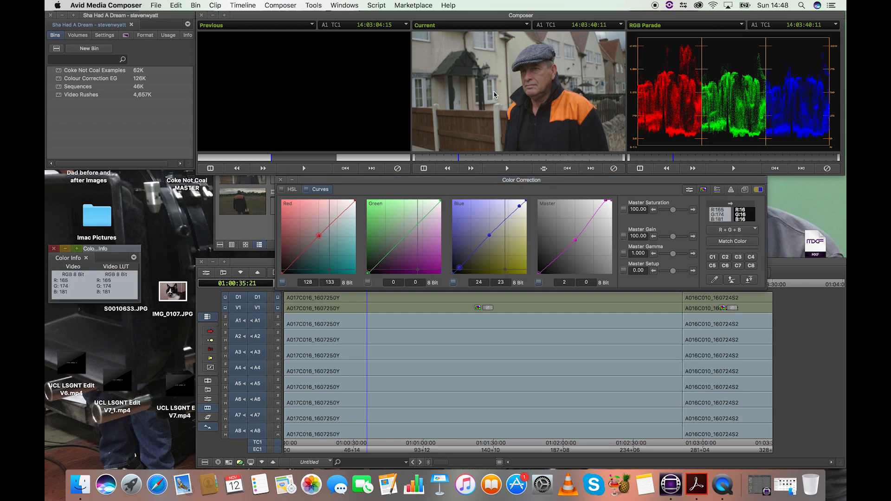
left_click_drag(495, 94, 417, 129)
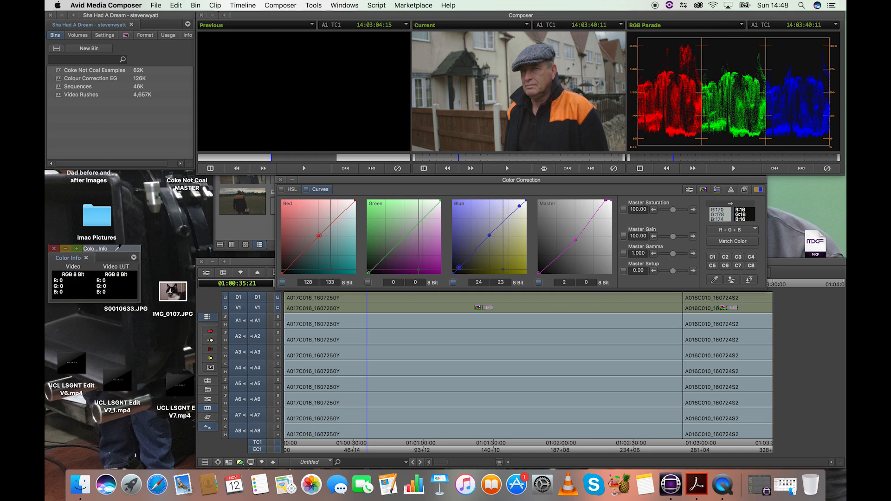
left_click_drag(120, 251, 425, 200)
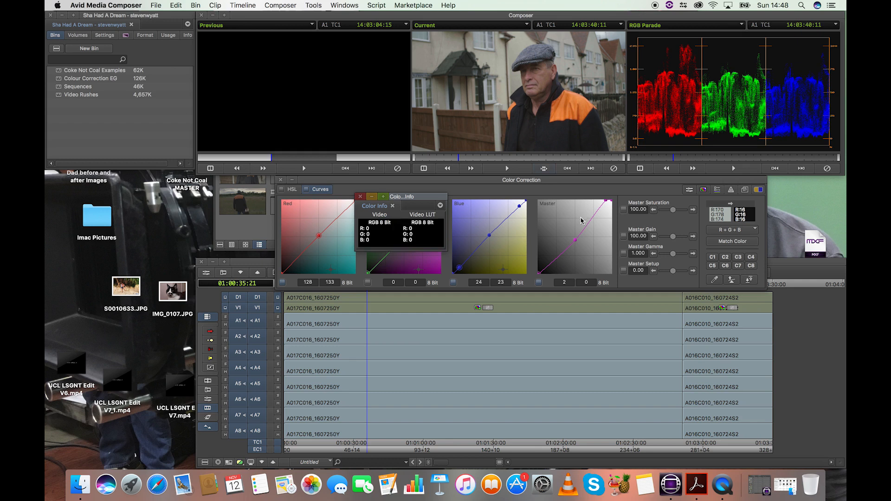
- Raise the Master highlight point to map 234 to 256, ease the Blue midpoint down, and resample
left_click(607, 203)
left_click_drag(607, 205, 606, 201)
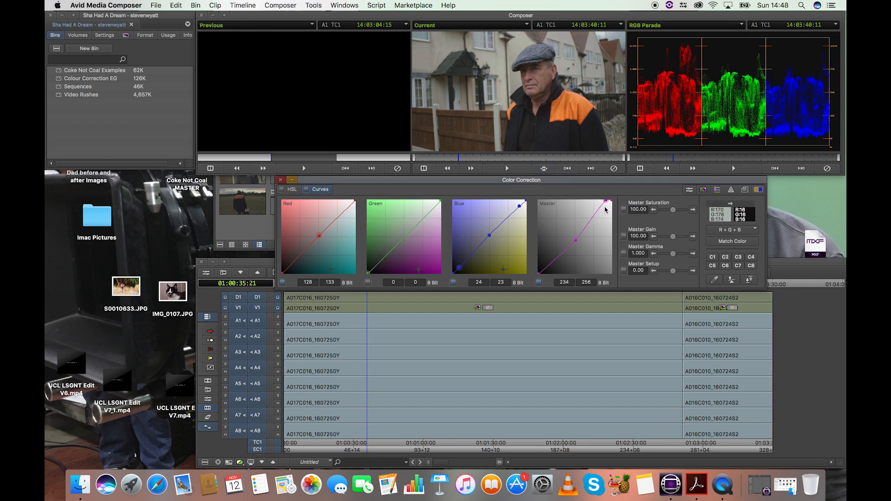
left_click(520, 206)
left_click_drag(490, 236, 491, 240)
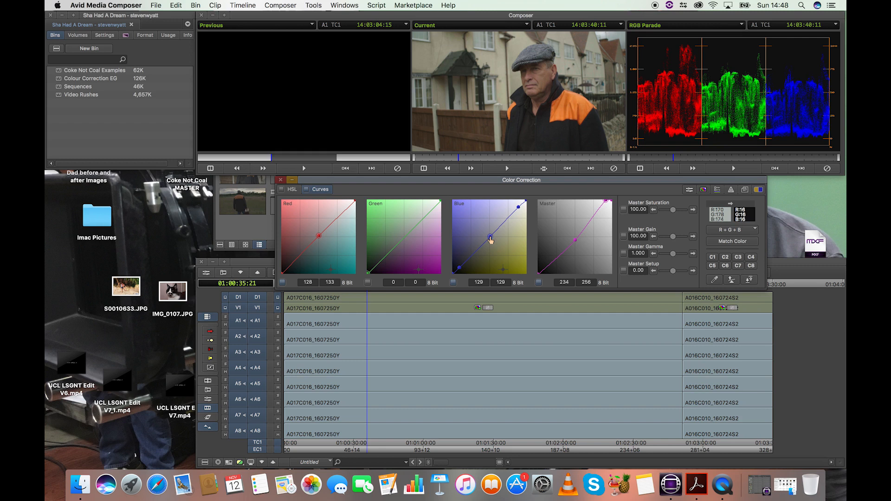
left_click_drag(517, 91, 494, 92)
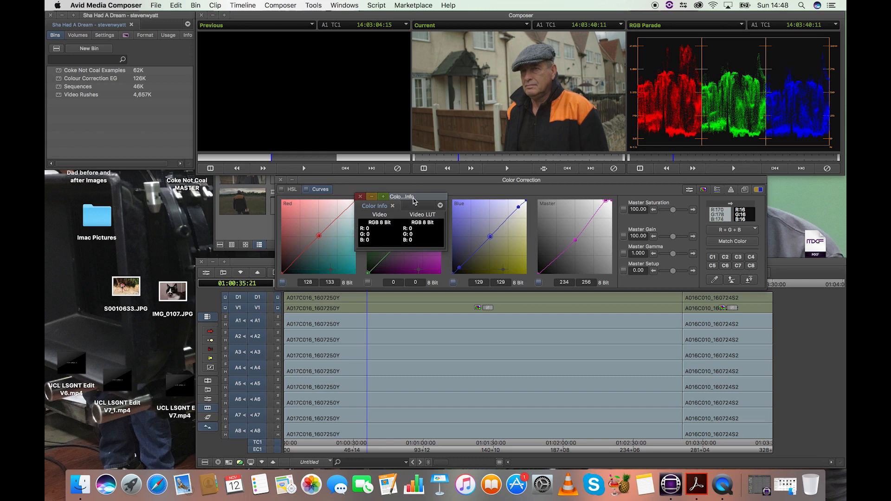
- Add a Red highlight point settled at 236 to 233 and lower the Red midpoint slightly
left_click_drag(423, 199, 235, 209)
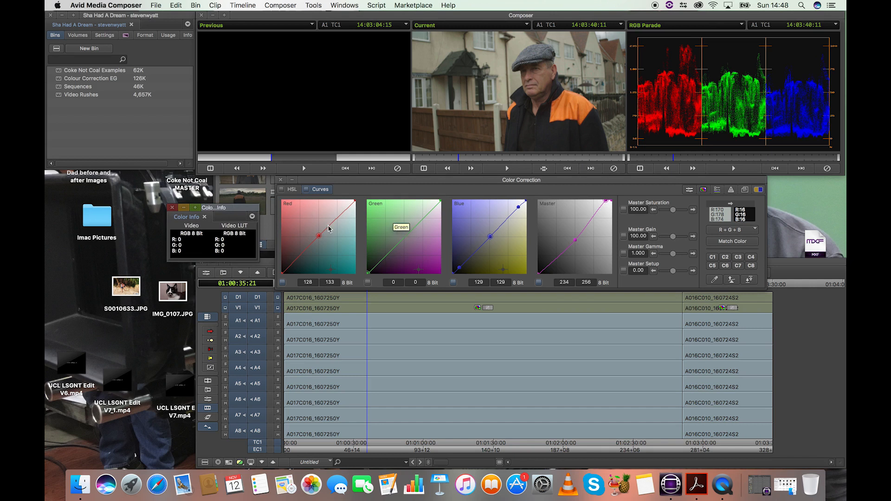
left_click_drag(319, 235, 319, 237)
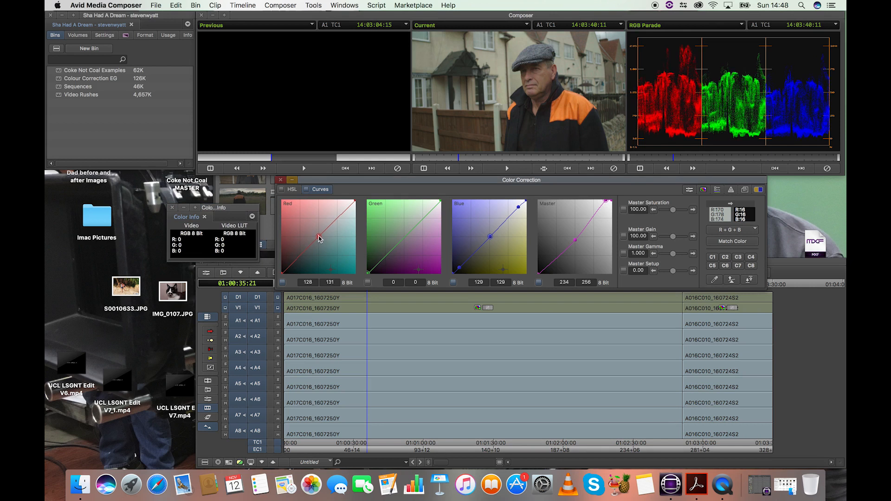
left_click(352, 206)
left_click_drag(353, 206, 352, 206)
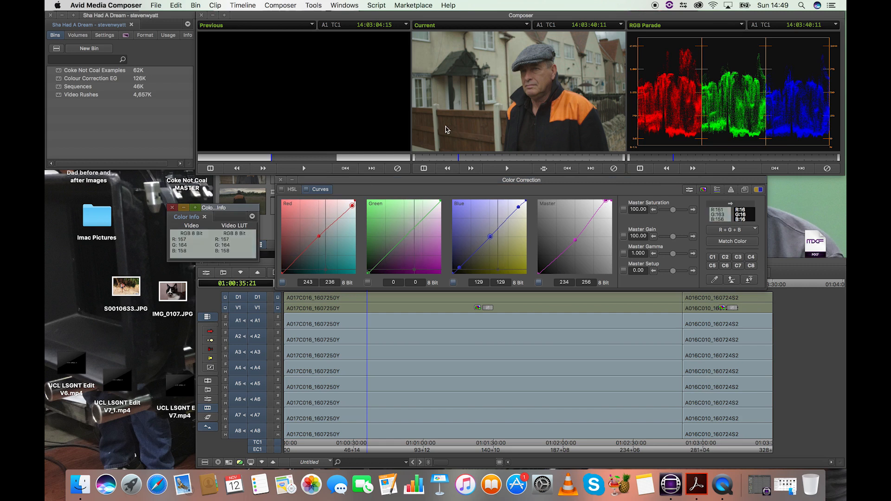
left_click_drag(352, 206, 351, 204)
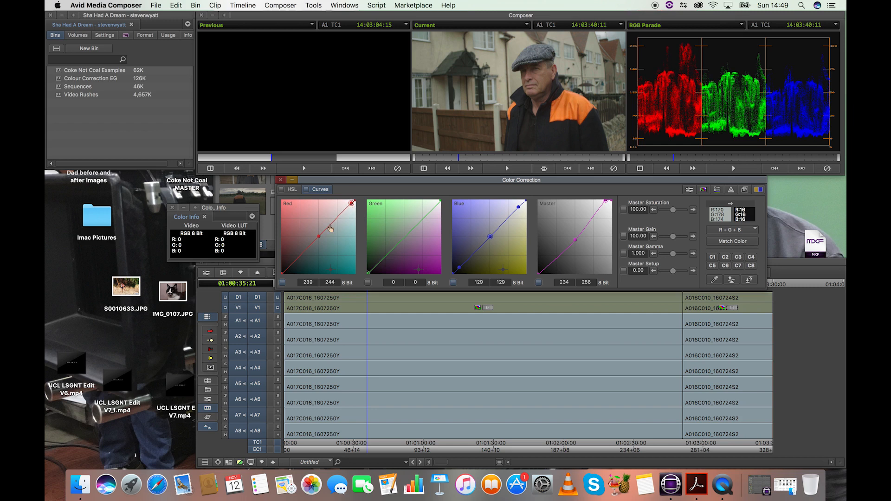
left_click_drag(319, 237, 320, 239)
left_click(351, 205)
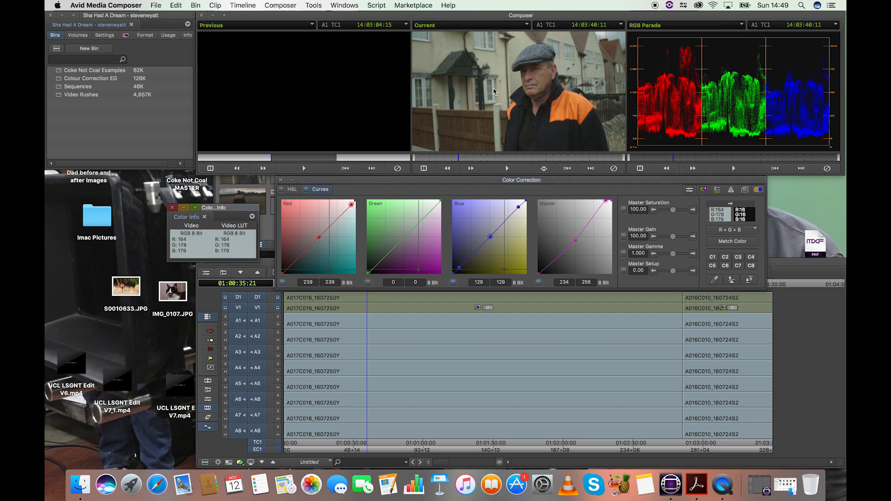
left_click_drag(352, 204, 350, 206)
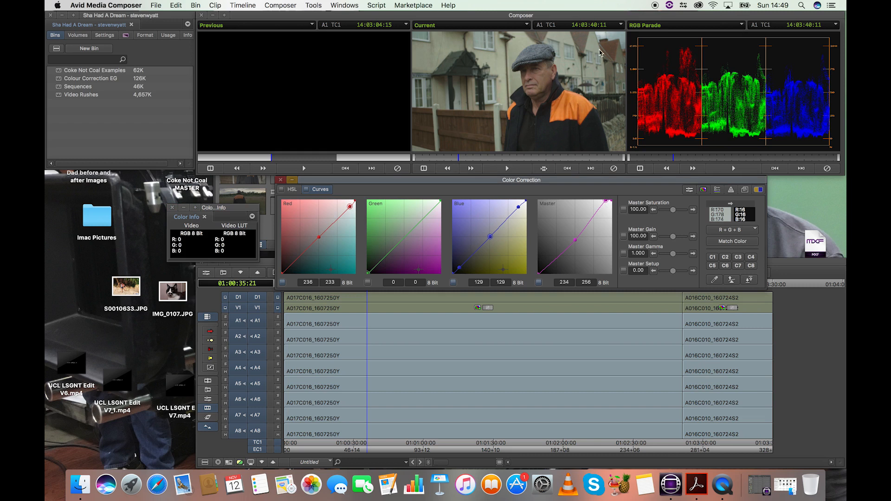
- Add two Red midtone points, lift the upper to 156/165, and resample (R 89, G 81, B 62)
left_click(318, 237)
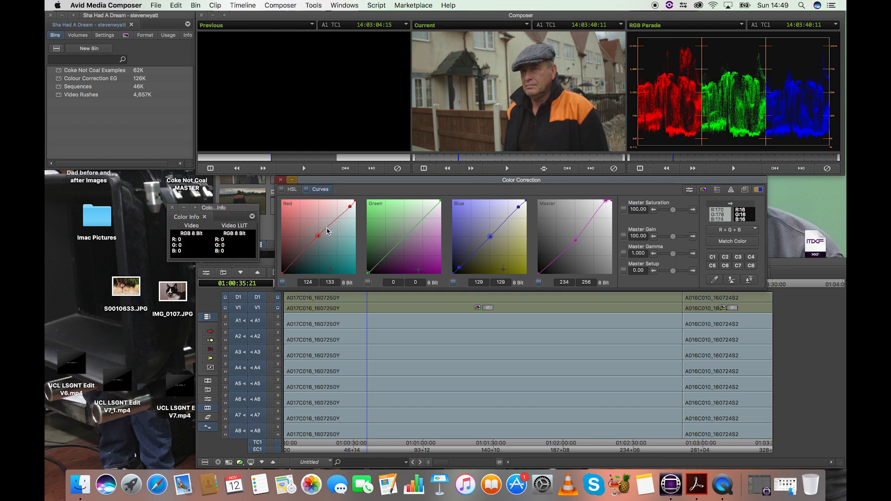
left_click(327, 227)
left_click_drag(715, 209, 494, 91)
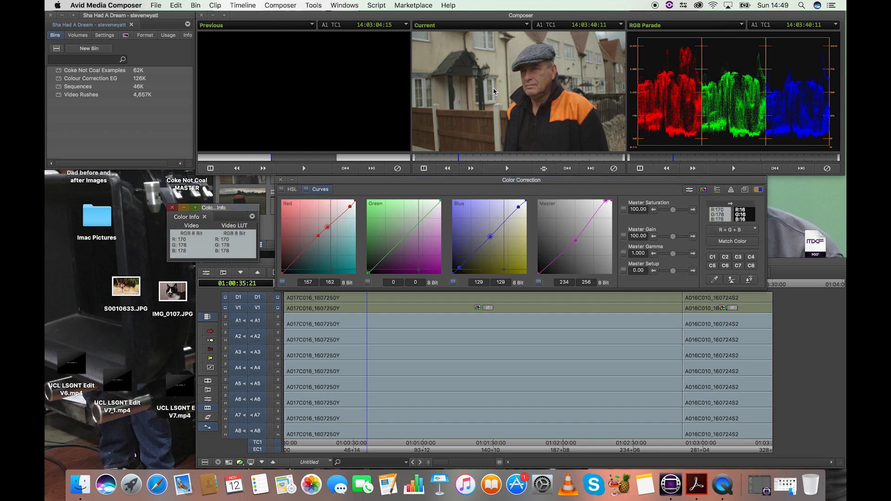
left_click_drag(493, 92, 493, 92)
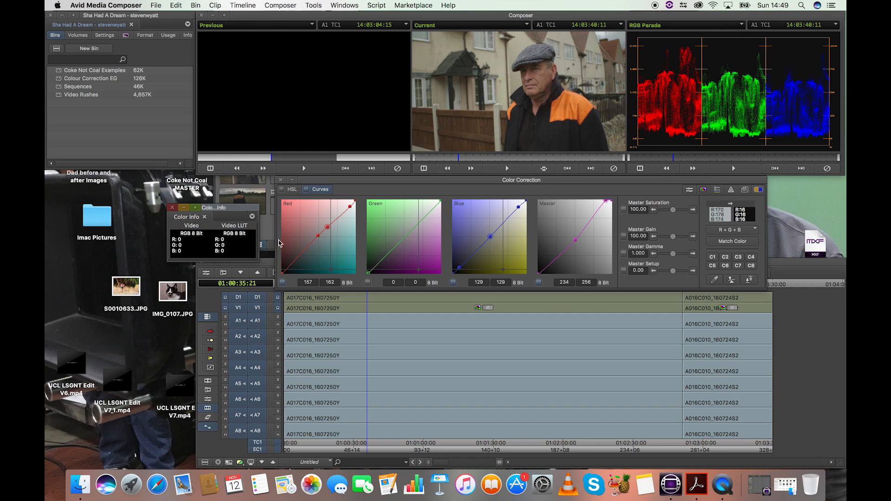
left_click(328, 228)
left_click_drag(328, 229, 327, 228)
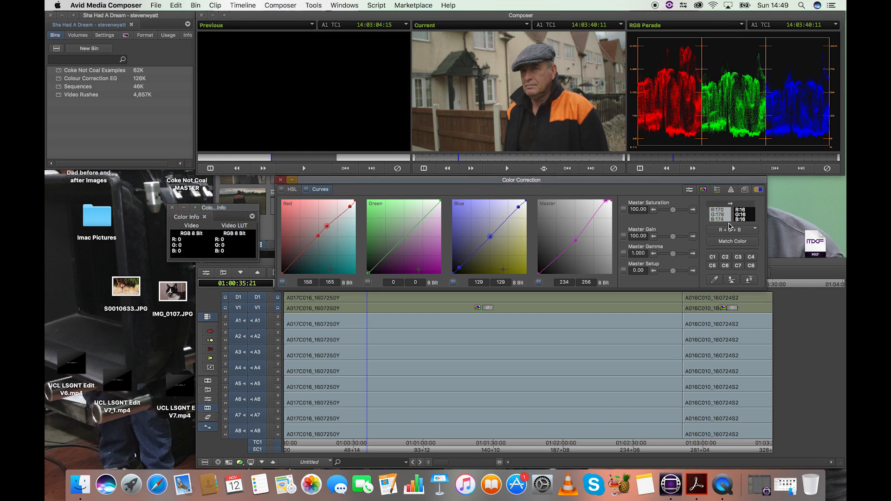
left_click_drag(493, 91, 493, 91)
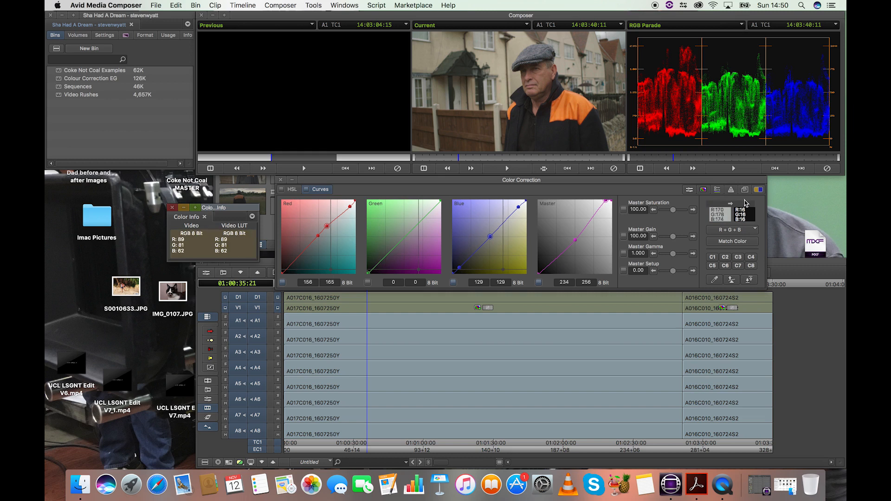
left_click(730, 213)
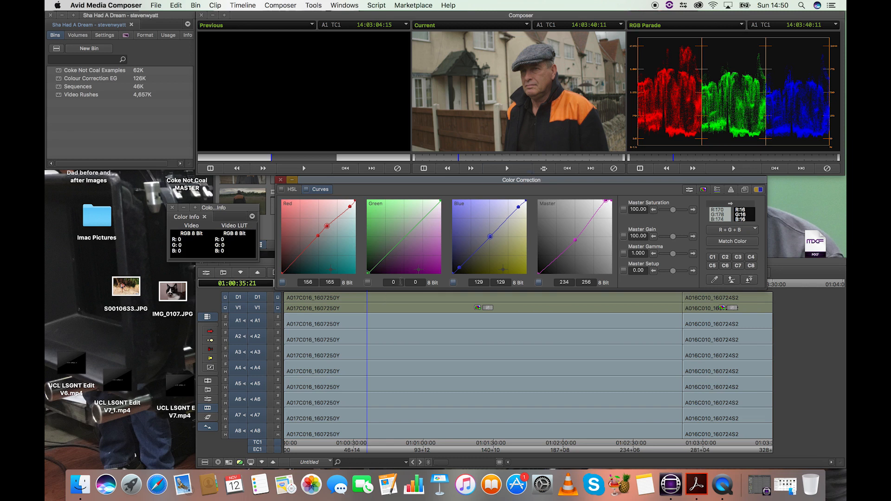
- Lift the Green black point to about 11/10 and Red to 18/16, then sample the dark jacket
left_click_drag(370, 273, 370, 273)
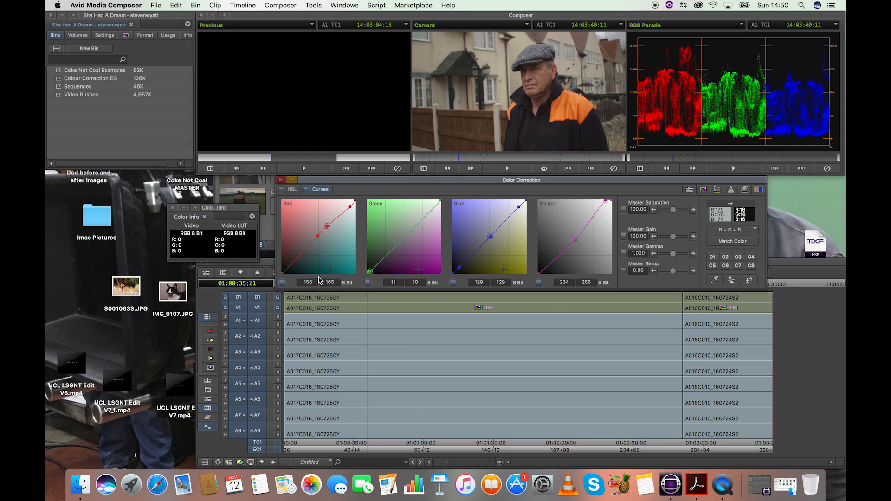
left_click_drag(285, 270, 286, 271)
left_click_drag(552, 100, 540, 124)
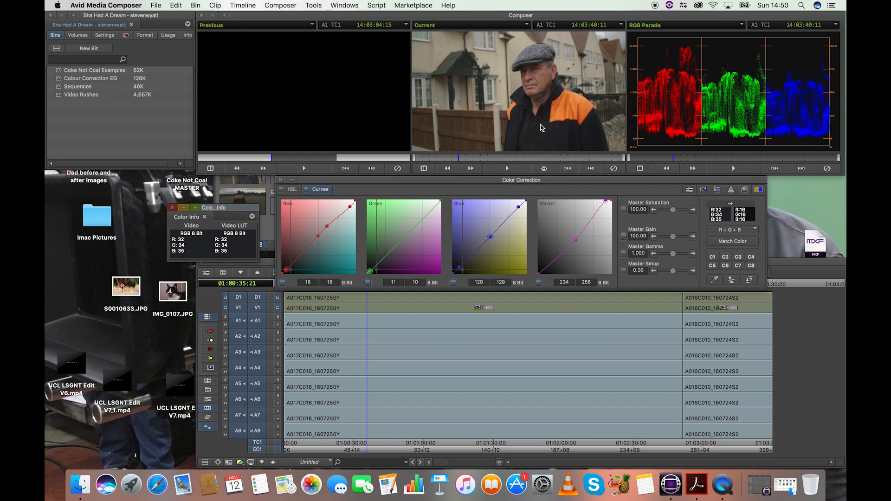
left_click_drag(541, 127, 526, 137)
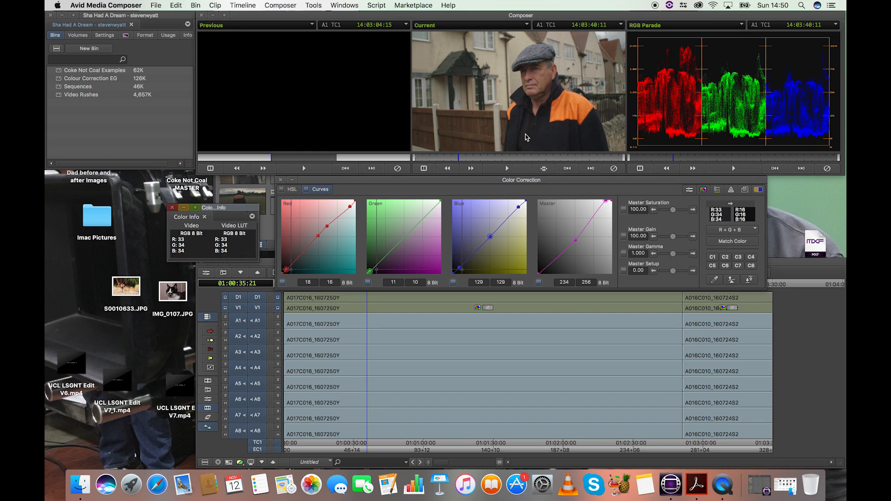